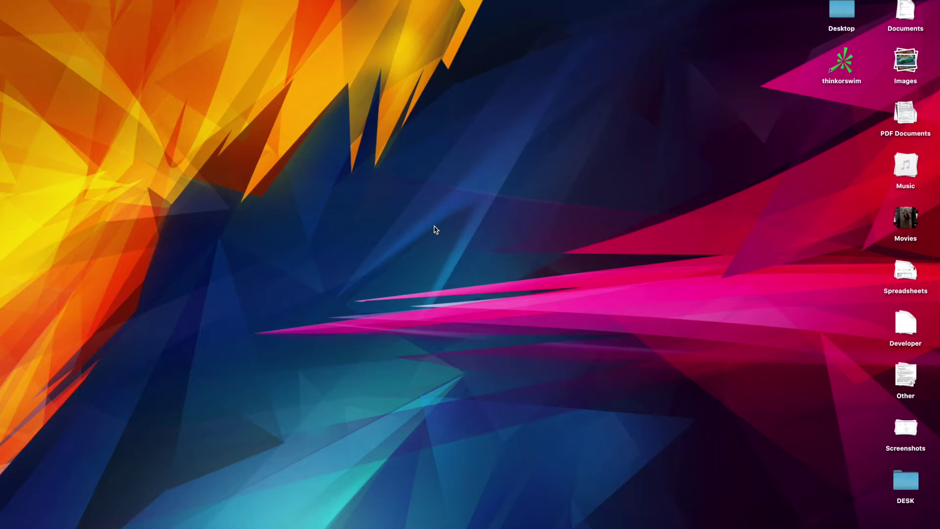
Launch Google Chrome from the Dock so it shows the Google home page.
left_click(883, 522)
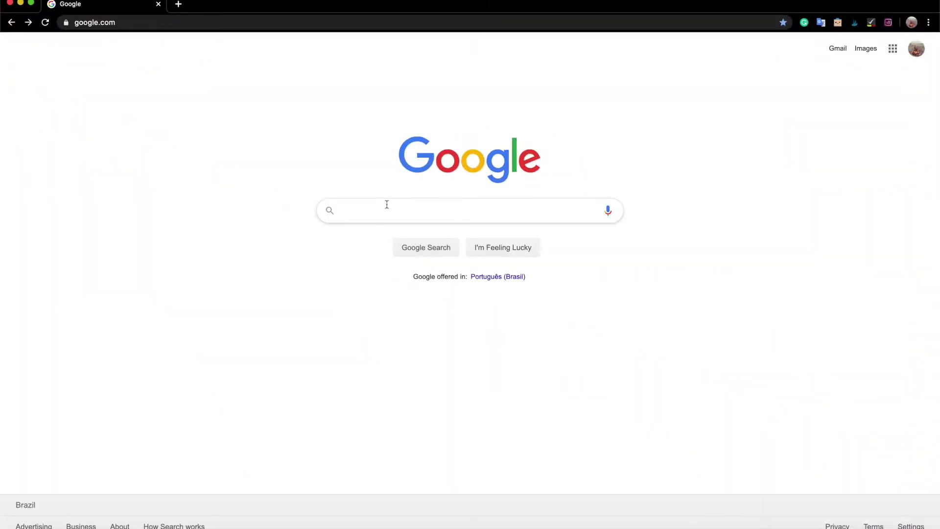
Search Google for the thinkorswim download and open TD Ameritrade's thinkorswim Desktop download page.
left_click(387, 204)
type("THINKORSWIM Download")
key("Return")
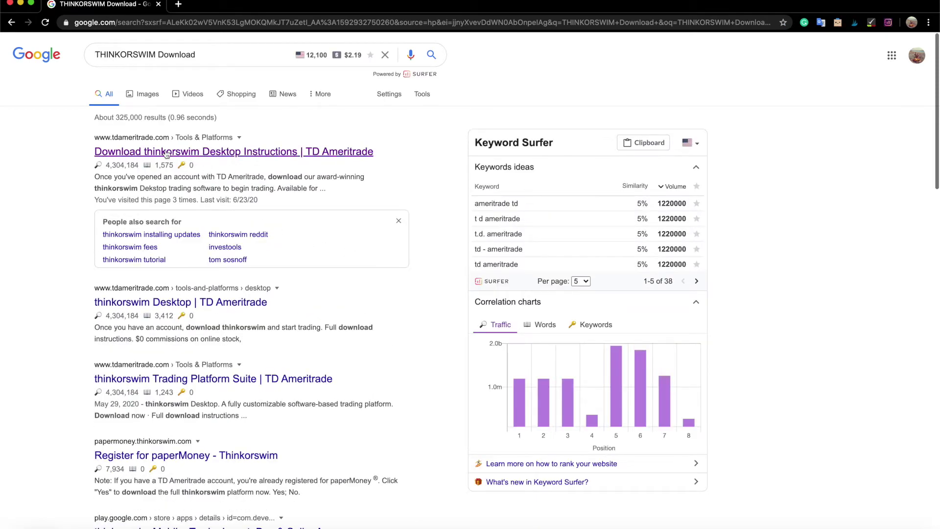
left_click(239, 158)
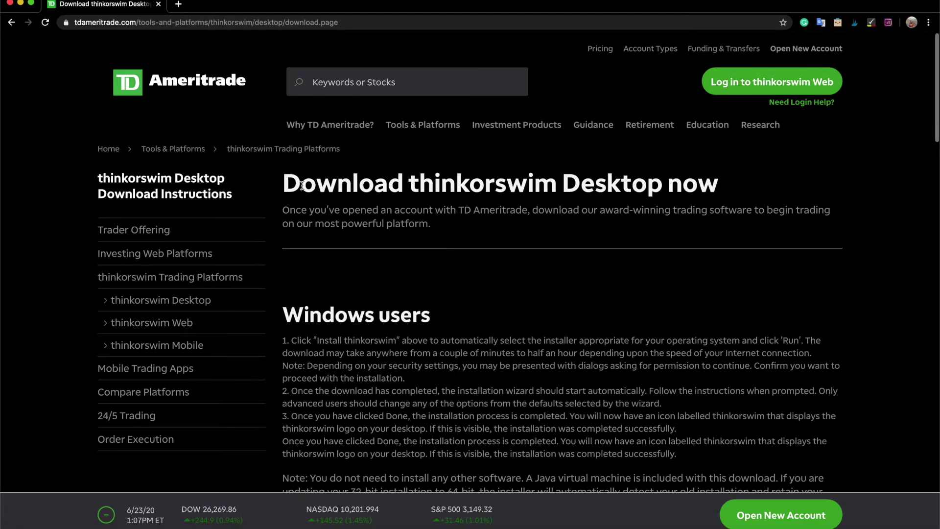
scroll(302, 185, "down", 10)
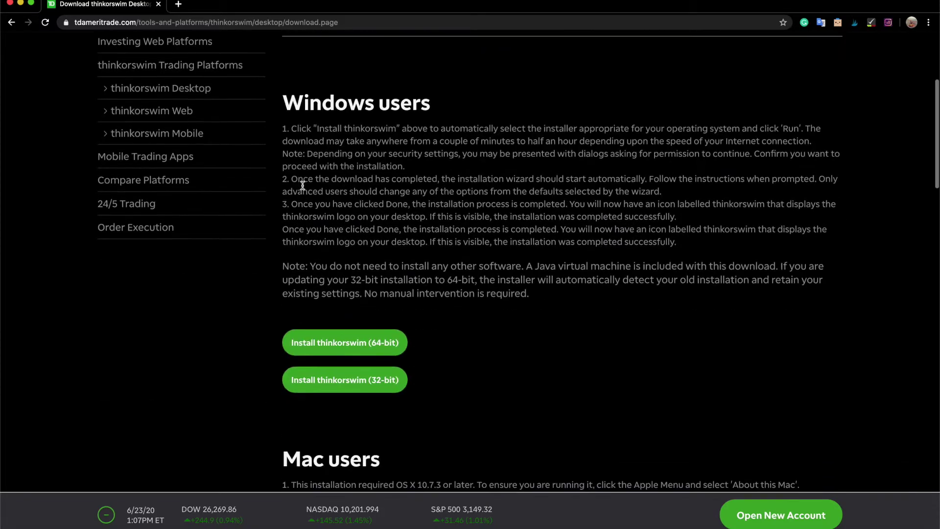
scroll(302, 188, "down", 6)
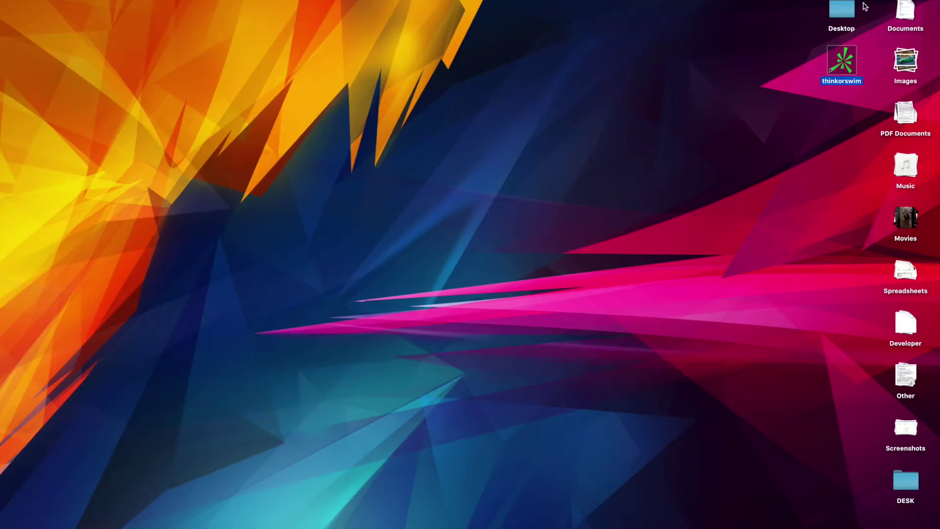
Launch thinkorswim from the desktop icon and log in with the Paper Money toggle selected.
double_click(842, 64)
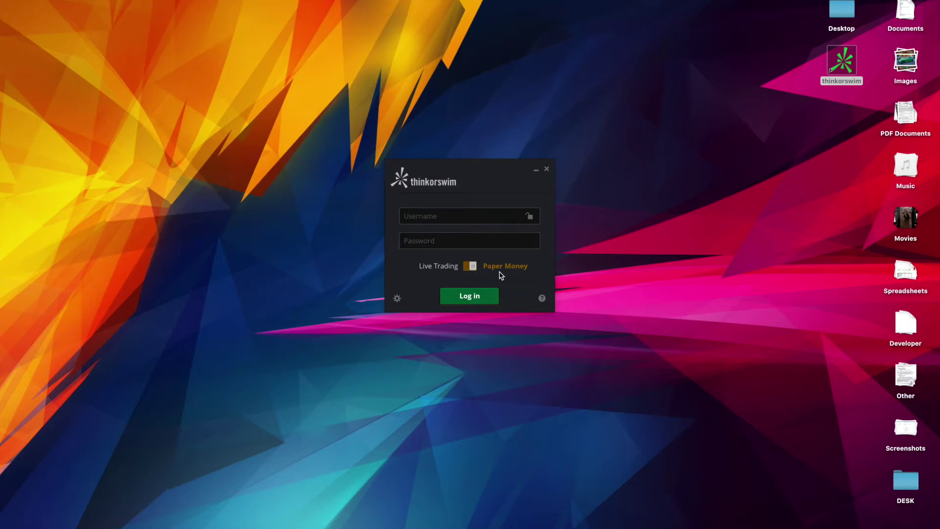
left_click(467, 267)
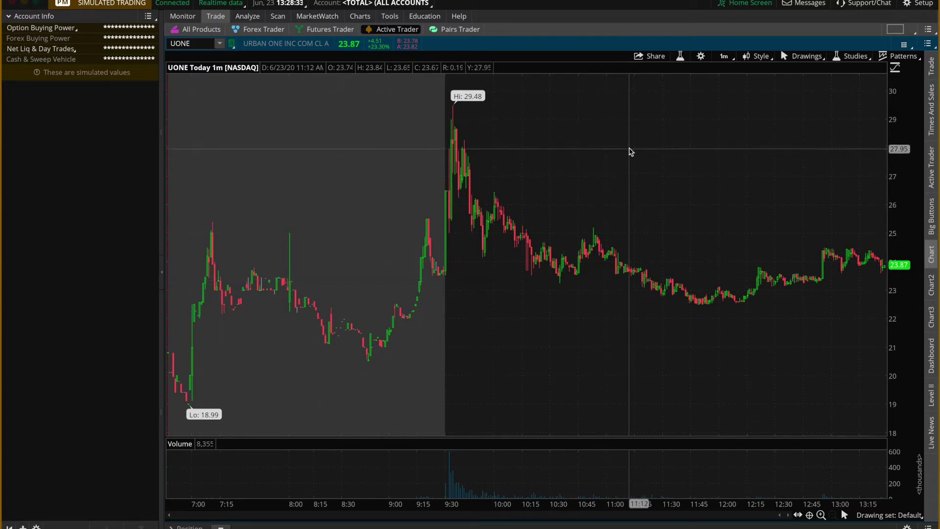
In Edit Studies, search 'vwap' and add the VWAP study under Price.
left_click(847, 56)
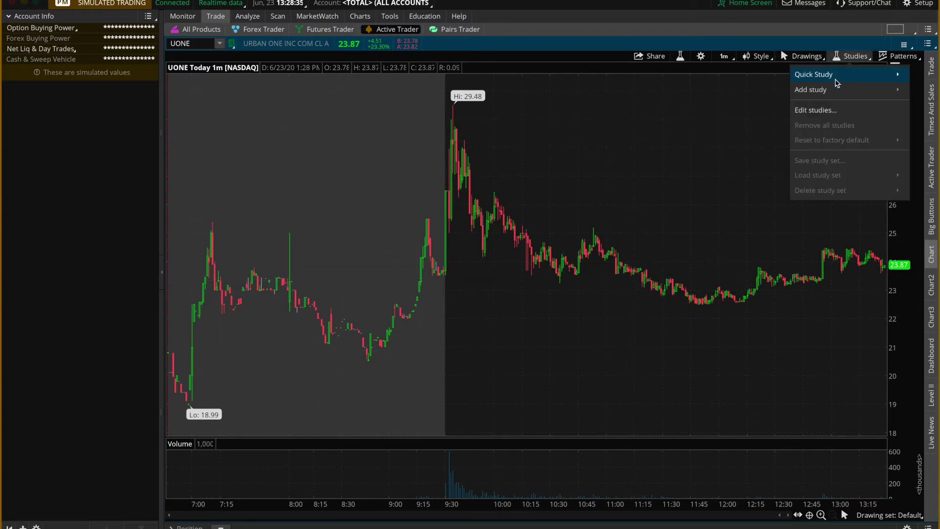
left_click(820, 112)
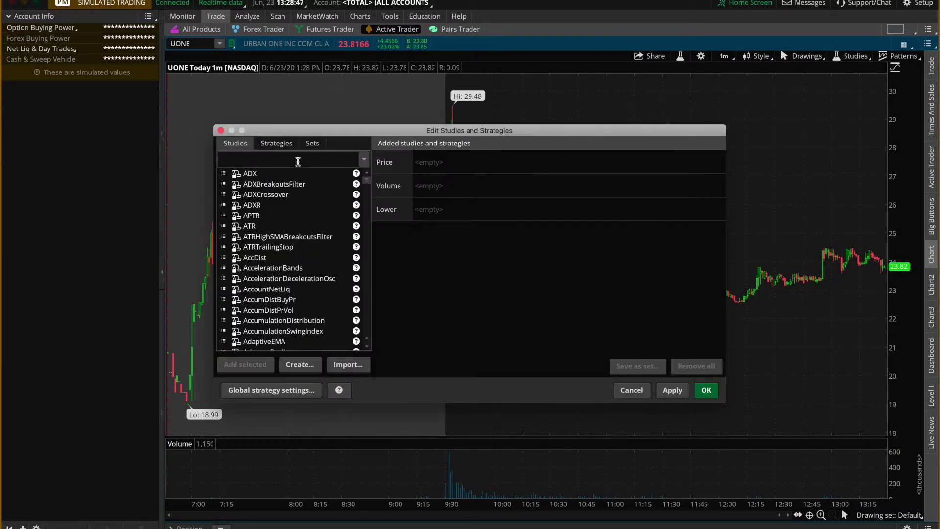
left_click(301, 160)
type("vwap")
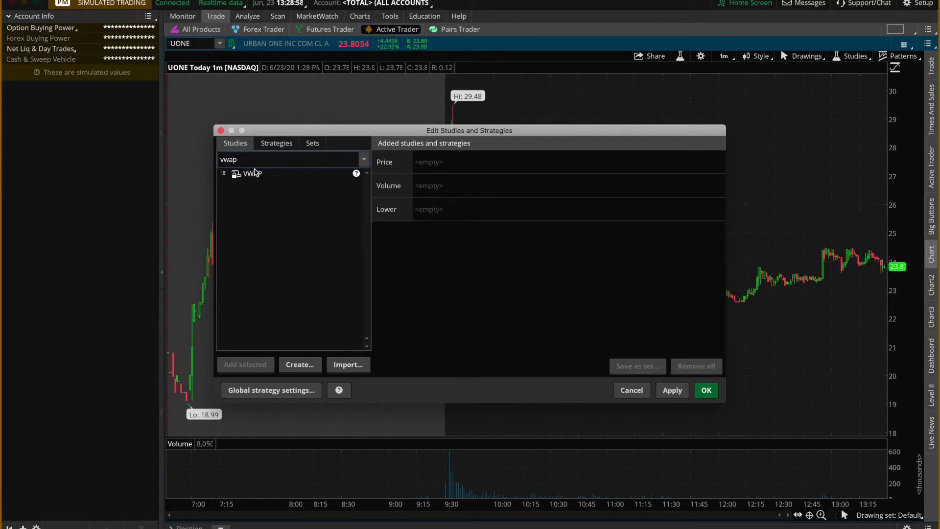
double_click(254, 176)
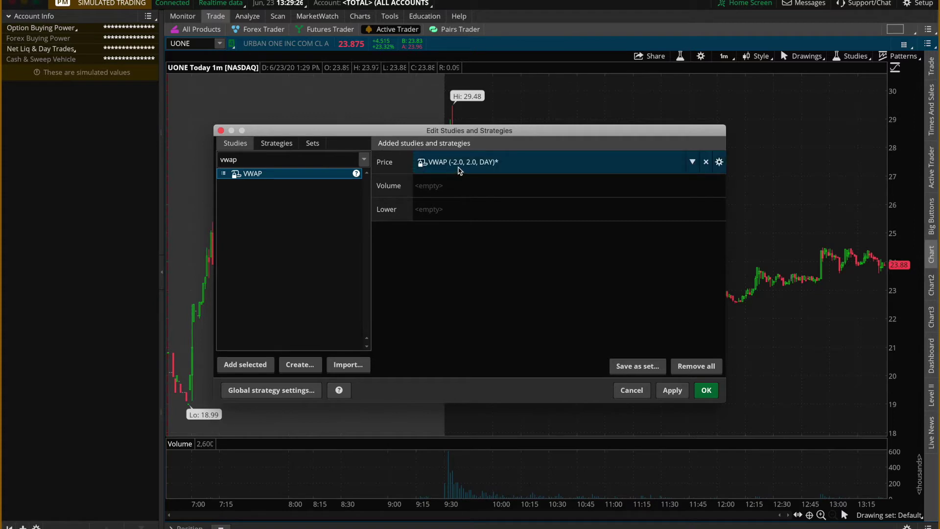
Set the VWAP line color to yellow with a width of 2.
double_click(461, 166)
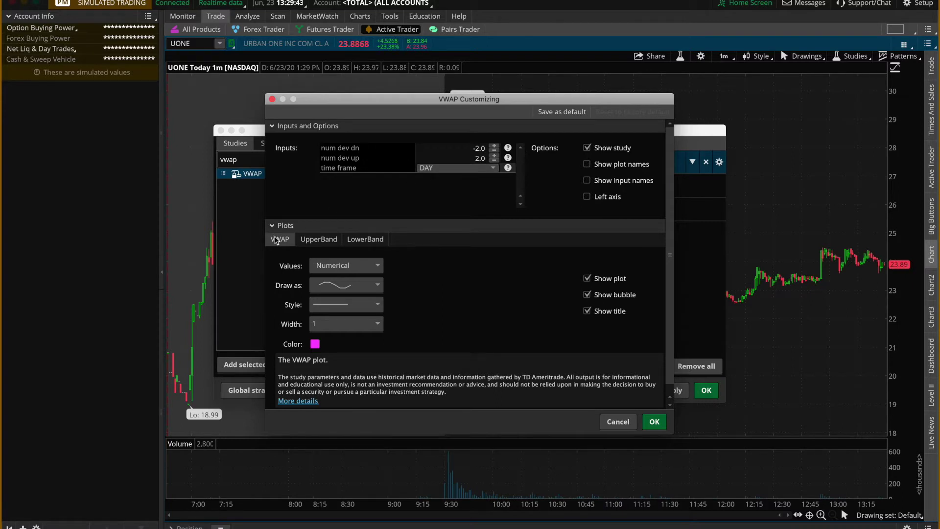
left_click(316, 345)
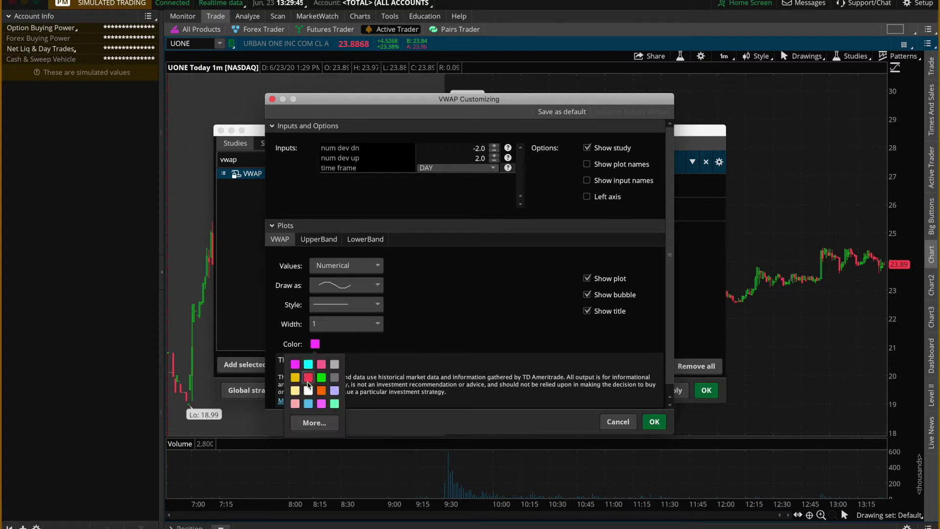
left_click(296, 380)
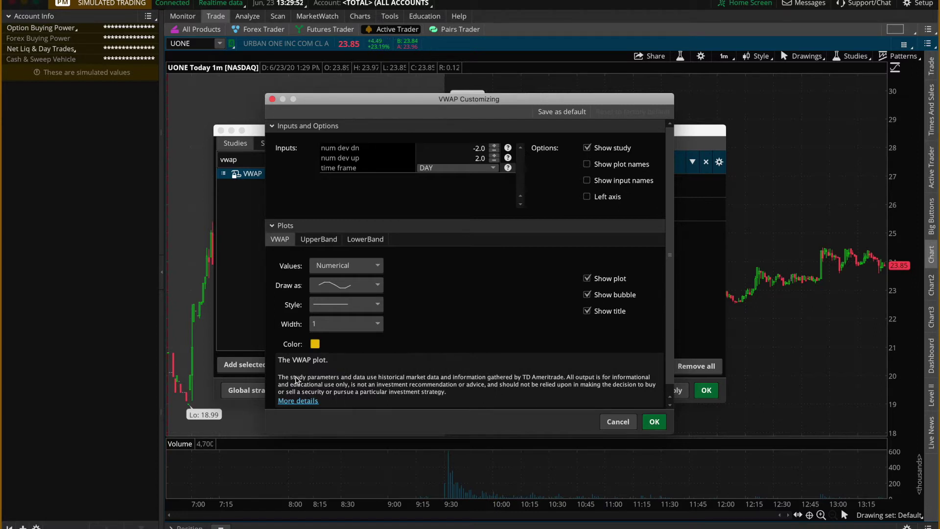
left_click(355, 325)
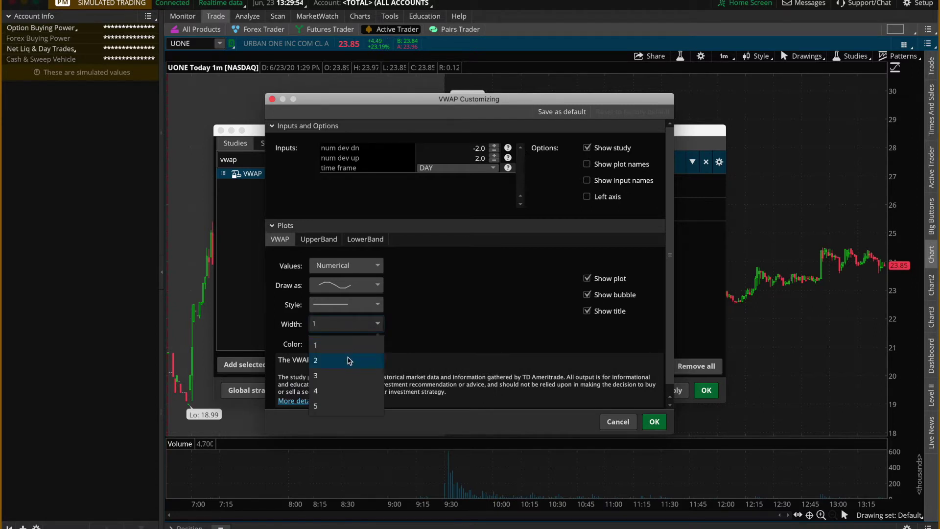
left_click(349, 361)
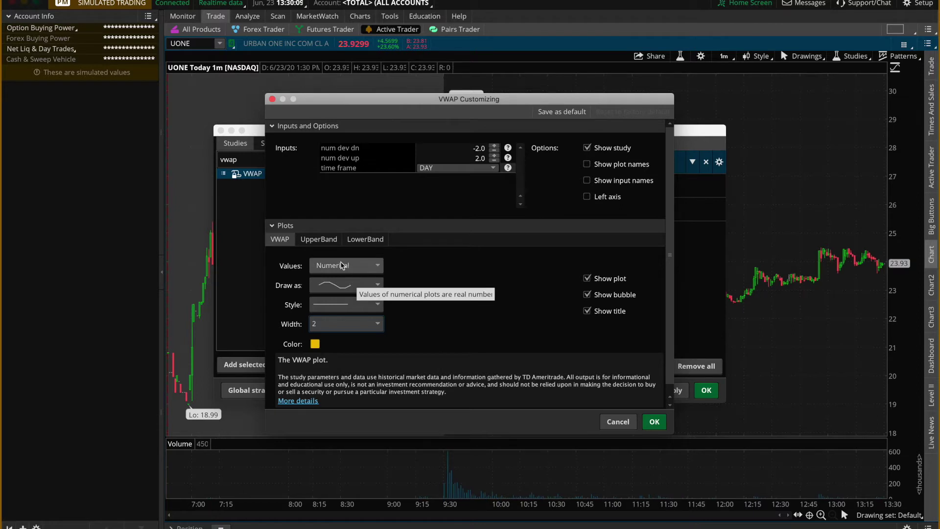
Hide the UpperBand and LowerBand plots, bubbles and titles, and confirm the settings.
left_click(323, 241)
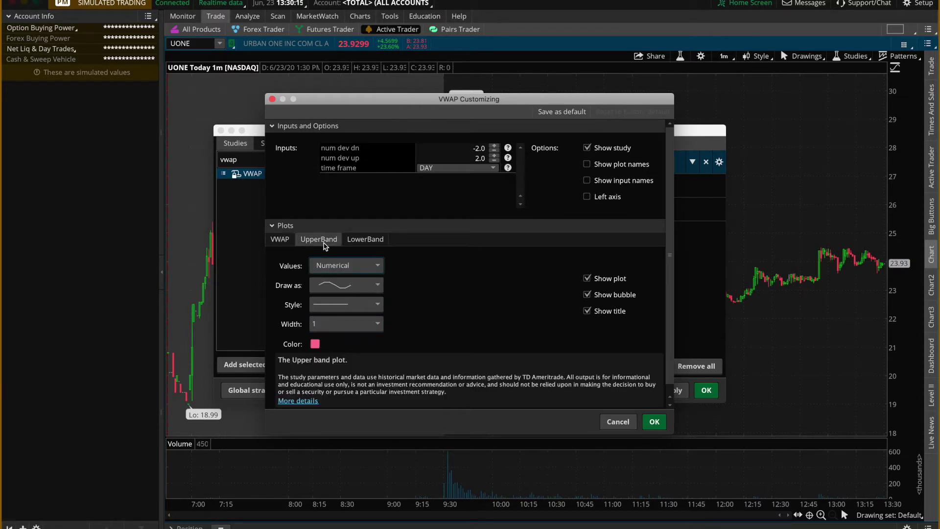
left_click(587, 279)
left_click(587, 295)
left_click(587, 311)
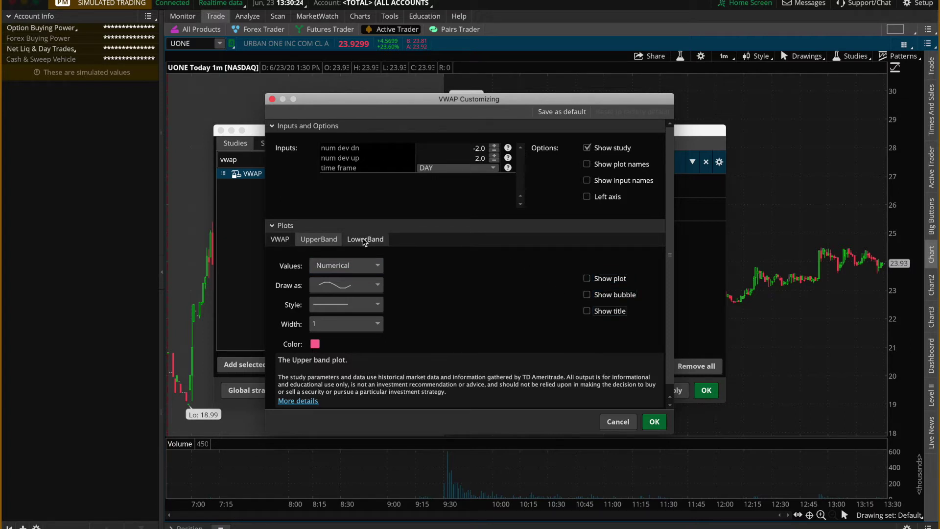
left_click(364, 241)
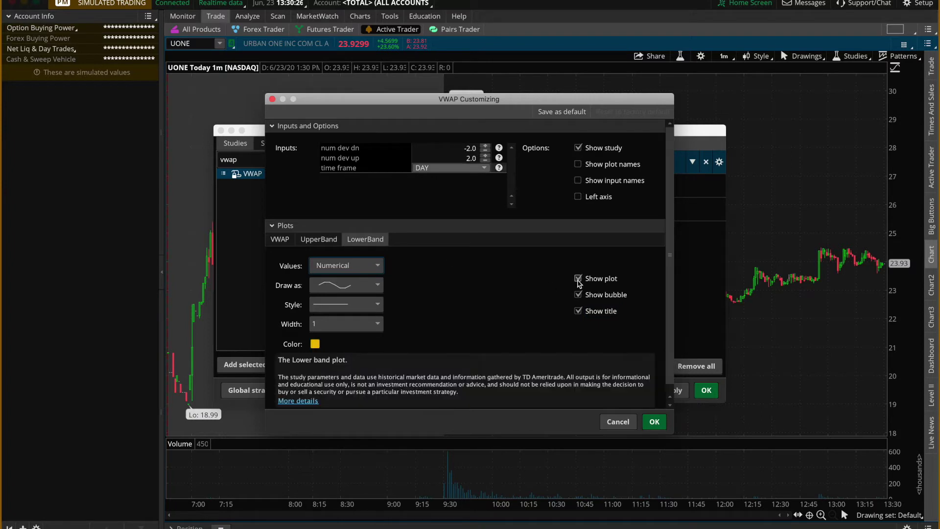
left_click(578, 278)
left_click(578, 294)
left_click(578, 311)
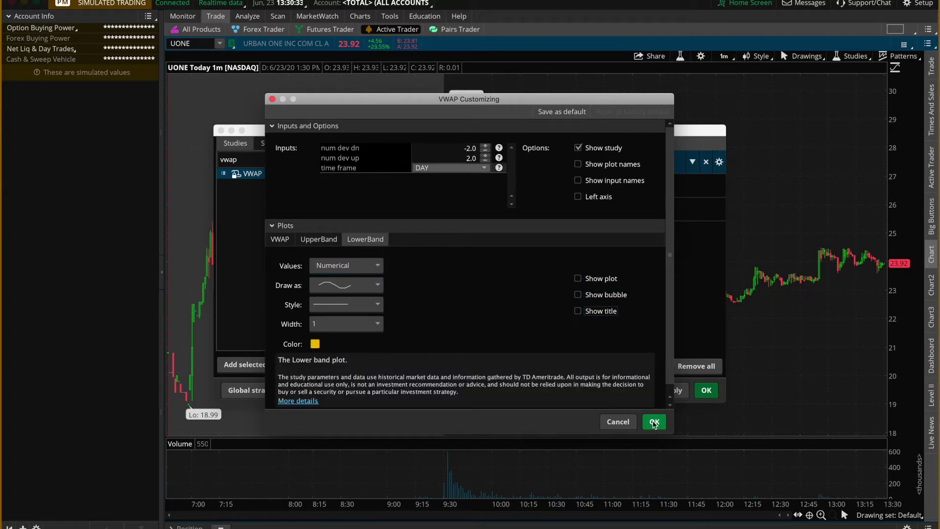
left_click(654, 423)
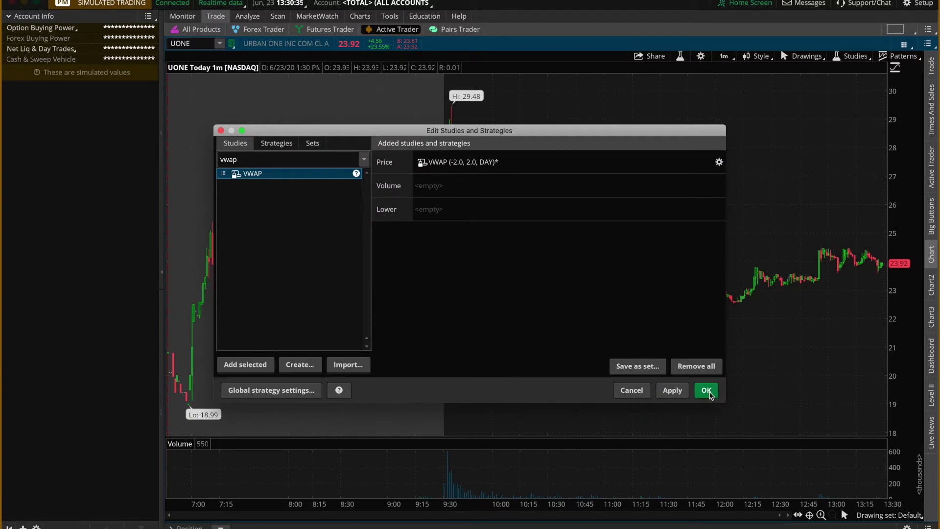
Apply the yellow VWAP study to the UONE chart and show the Level II book.
left_click(707, 390)
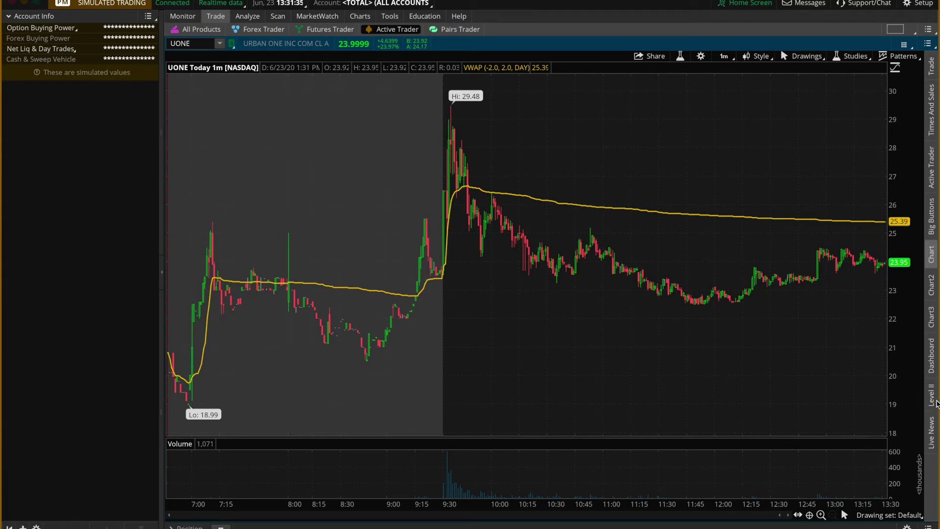
left_click(932, 398)
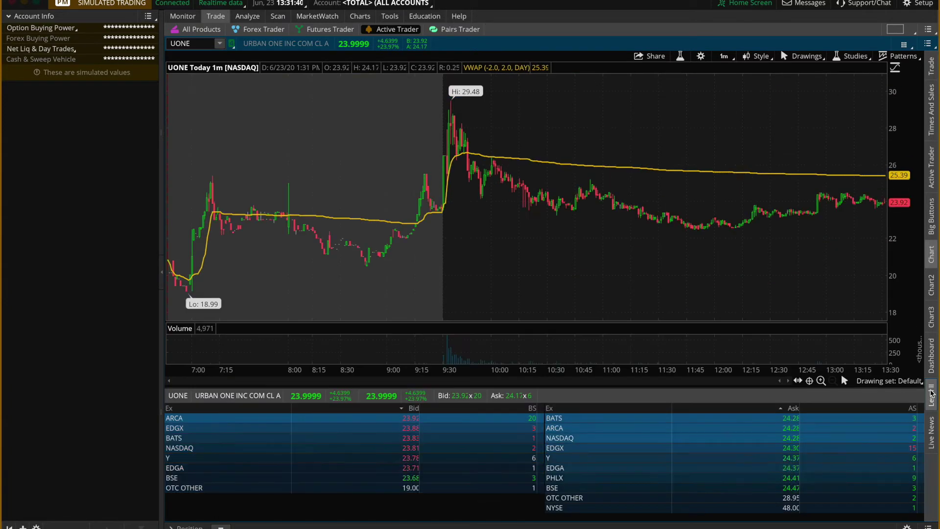
Show Time and Sales beside the chart and enlarge the chart by shrinking Time and Sales and Level II.
left_click(933, 118)
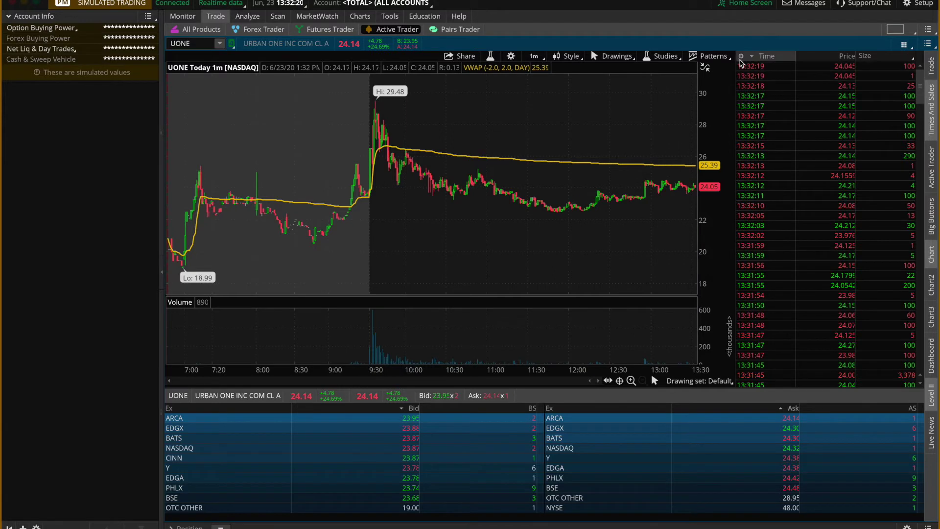
left_click_drag(735, 59, 782, 60)
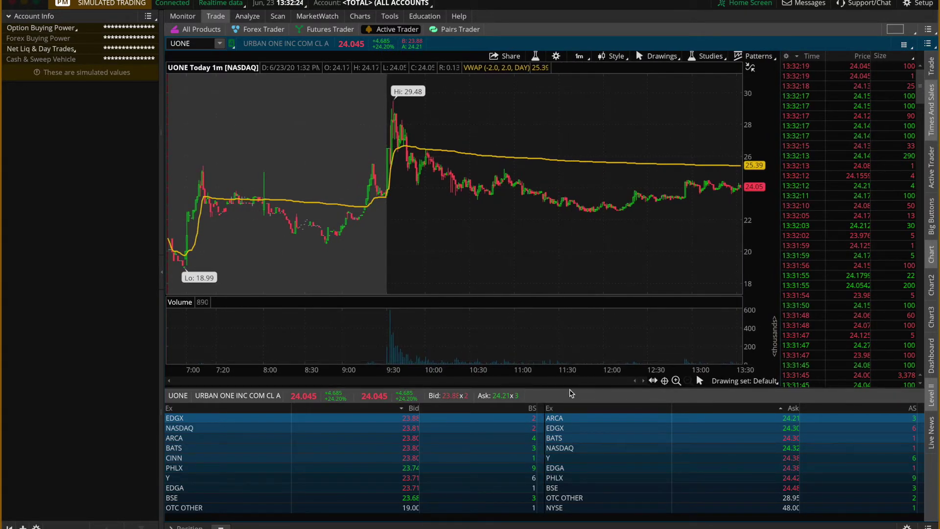
mouse_move(570, 390)
left_mouse_down()
mouse_move(568, 403)
mouse_move(569, 353)
mouse_move(572, 401)
left_mouse_up()
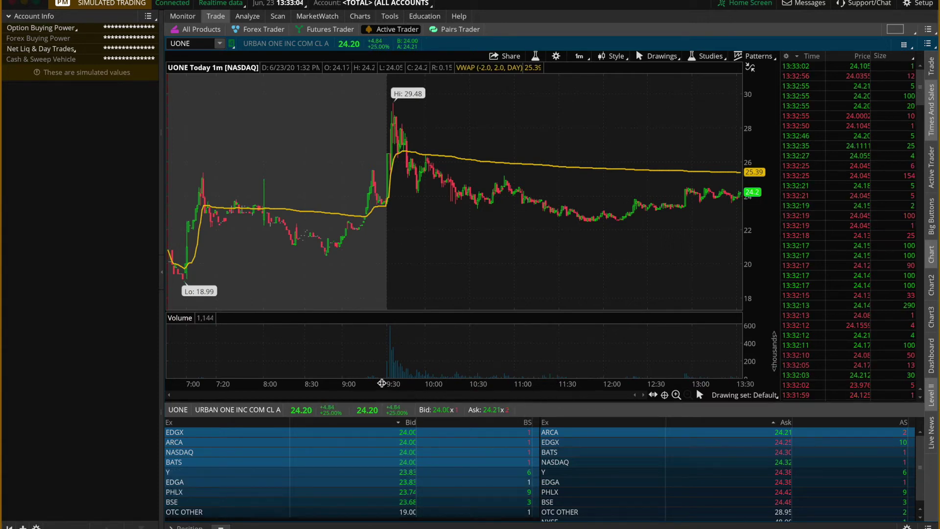
Collapse and restore the account info panel, then bring up the left panel's gadget picker.
left_click(162, 282)
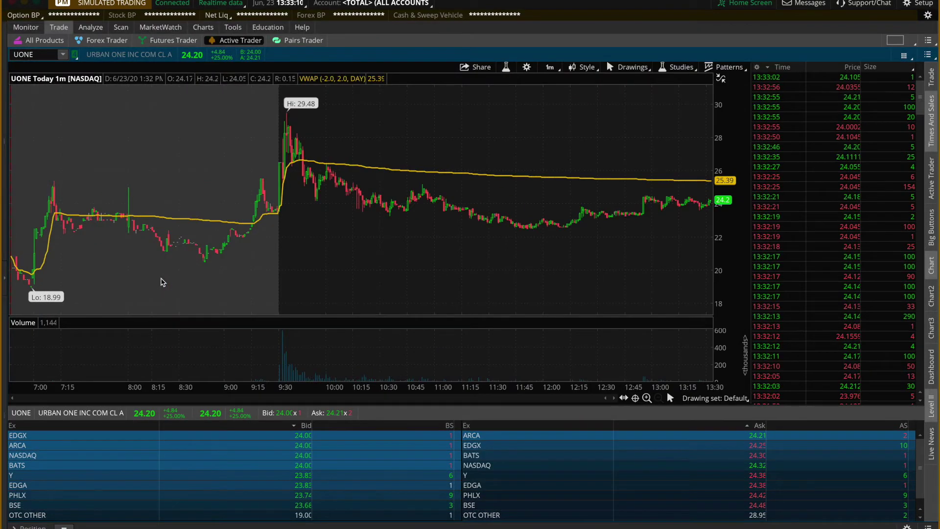
left_click(6, 280)
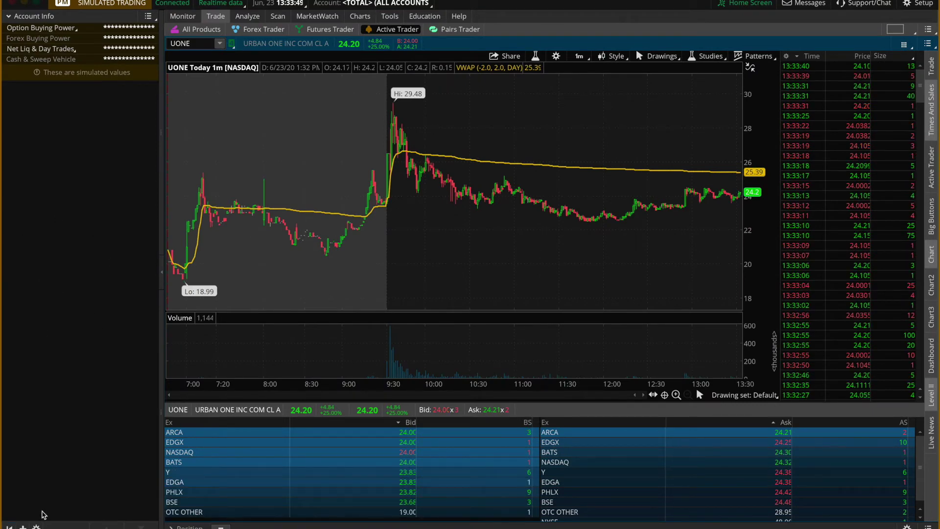
left_click(22, 527)
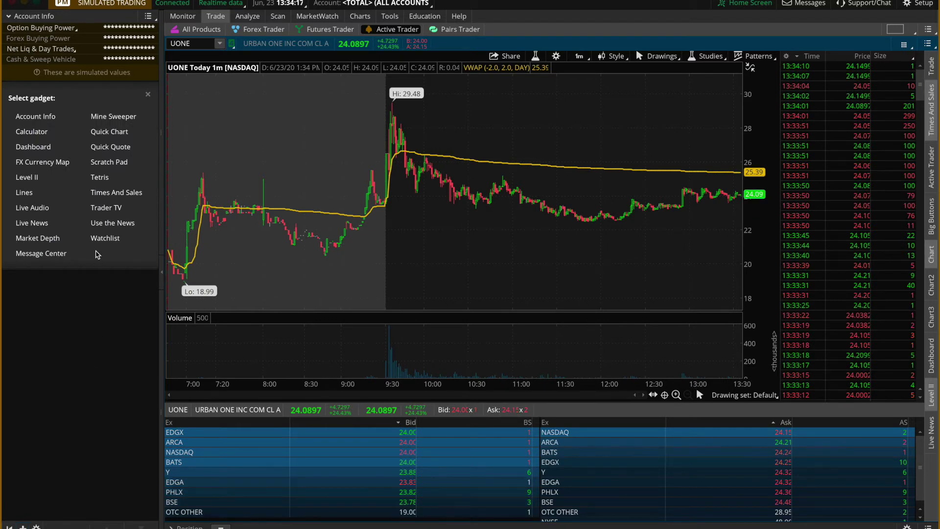
Add a Watchlist gadget loaded with Public > Top 10 > Top10 Sizzling Stocks.
left_click(113, 241)
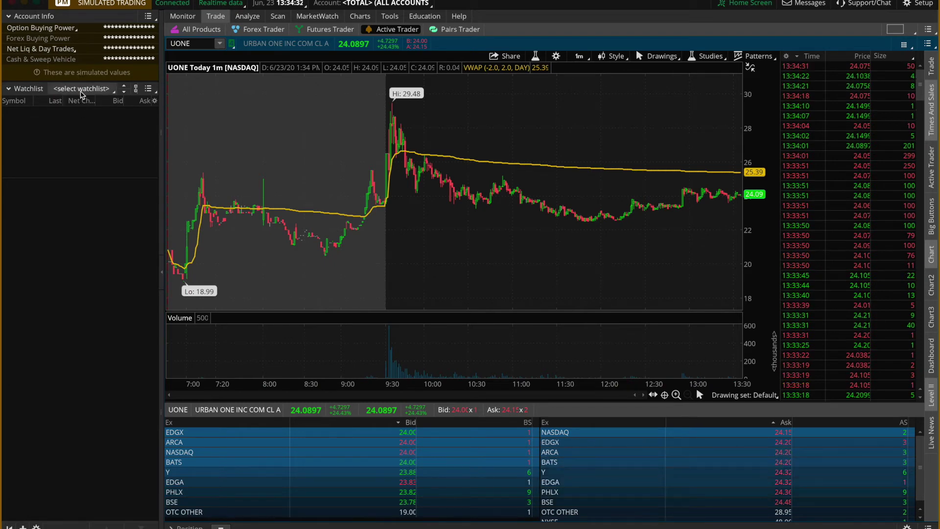
left_click(82, 89)
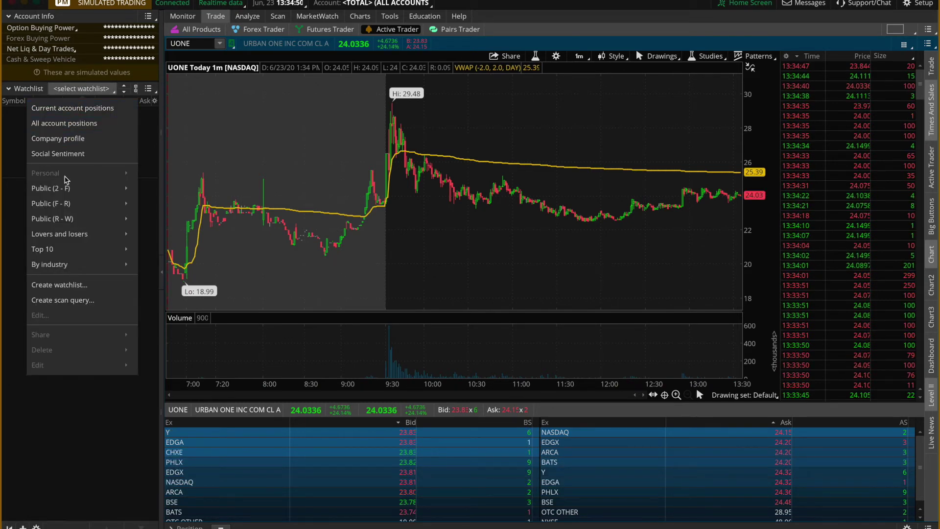
mouse_move(65, 188)
mouse_move(67, 208)
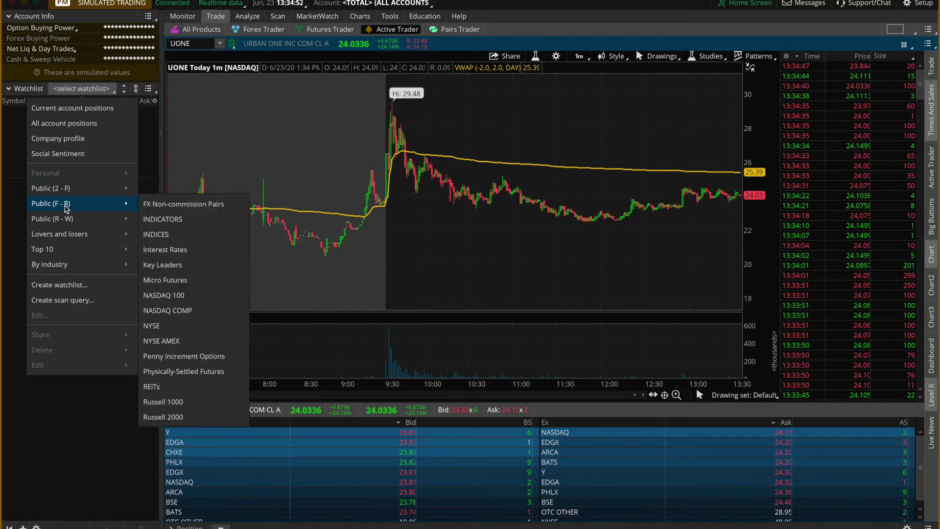
scroll(66, 208, "down", 3)
mouse_move(61, 247)
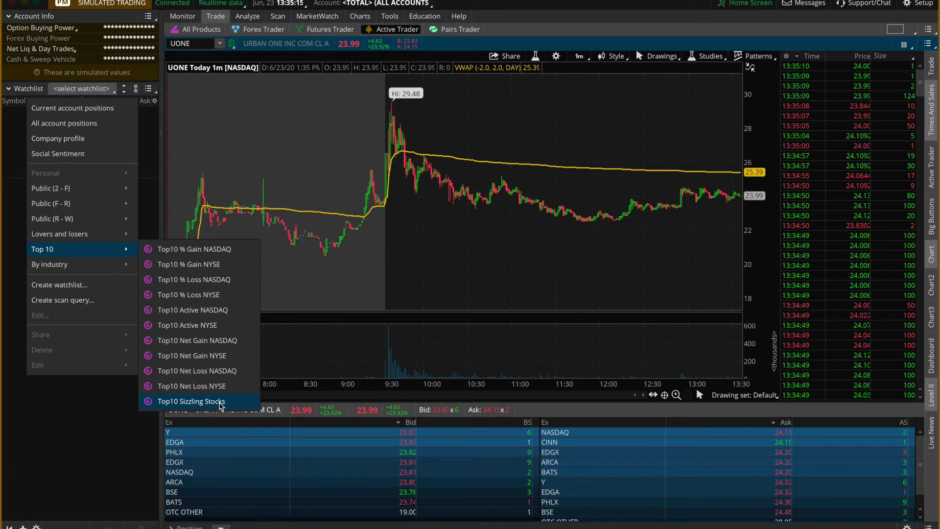
left_click(191, 402)
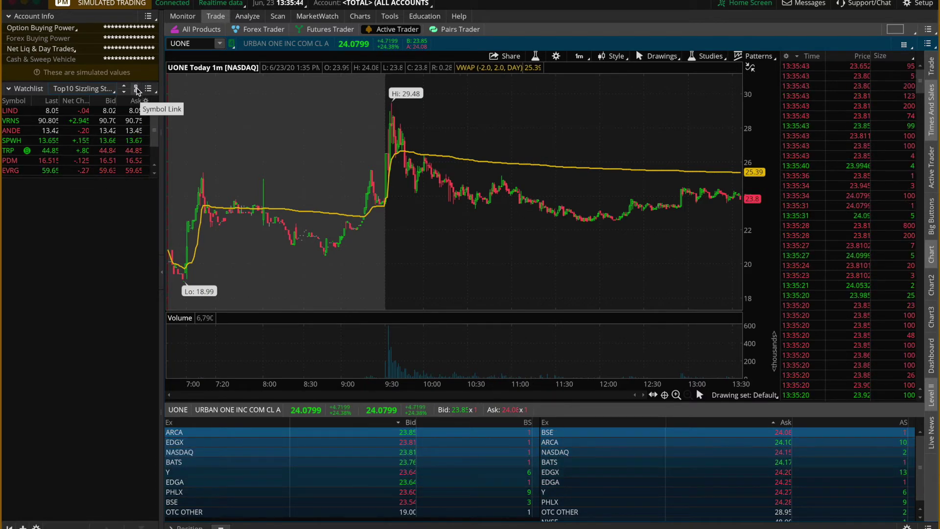
Assign both the watchlist and the UONE chart to the Green symbol-link group.
left_click(137, 90)
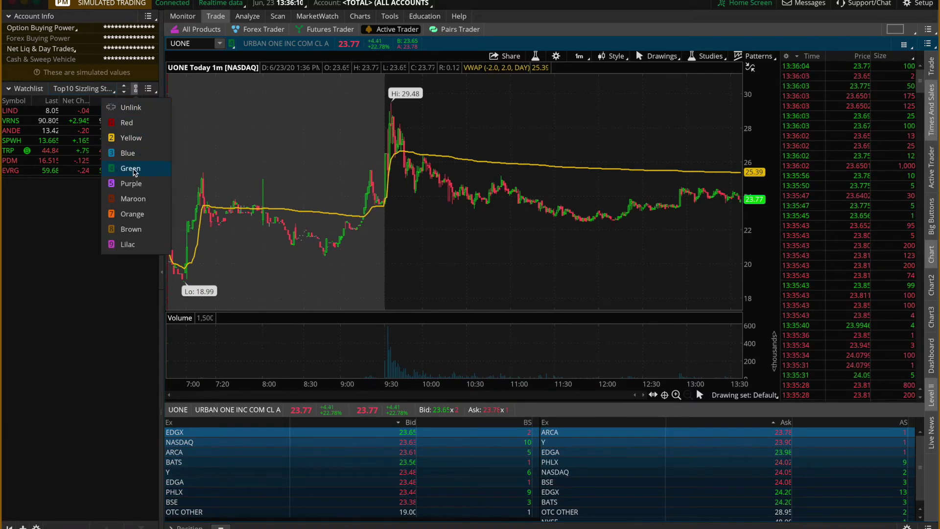
left_click(132, 169)
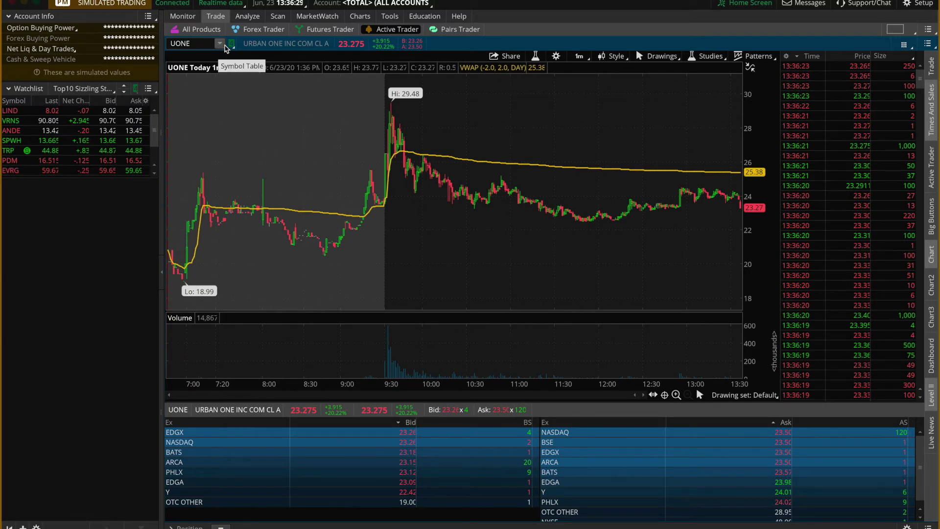
left_click(234, 44)
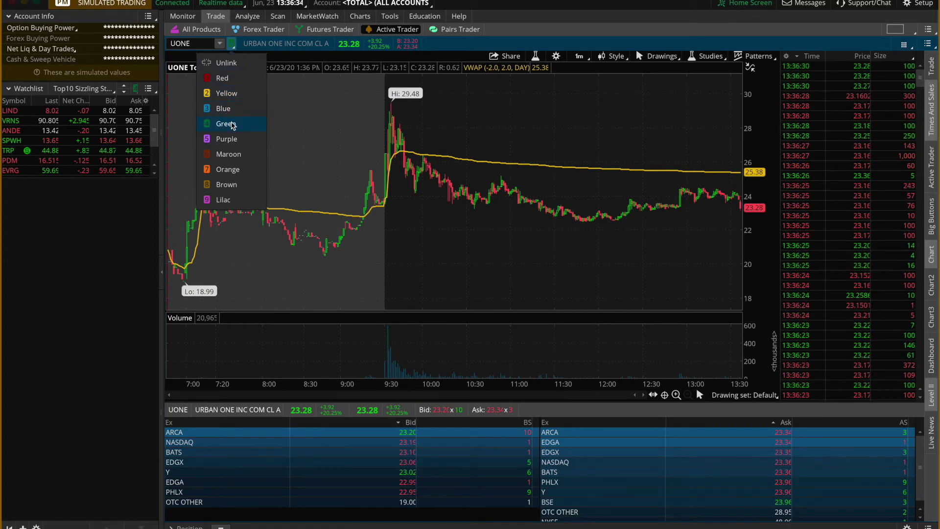
left_click(226, 125)
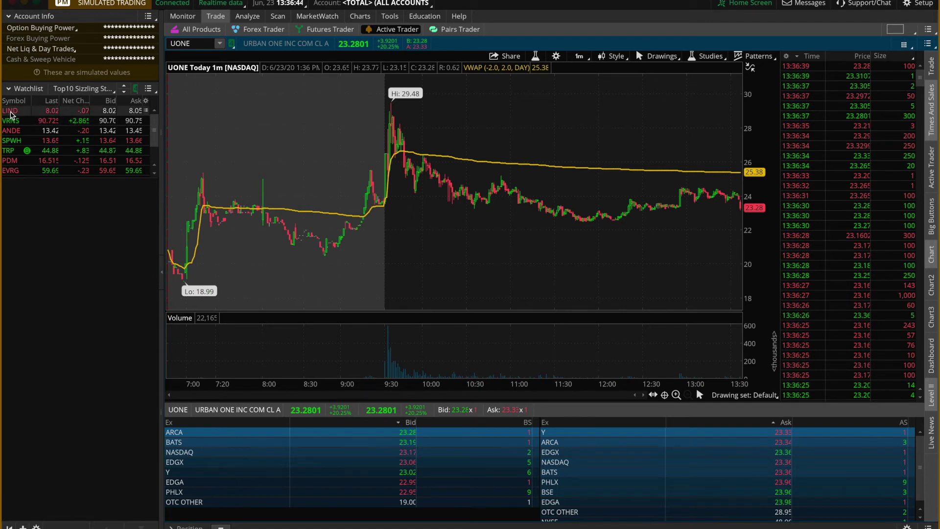
Load LIND, VRNS, then TRP on the linked chart, then go to the Scan page.
left_click(11, 112)
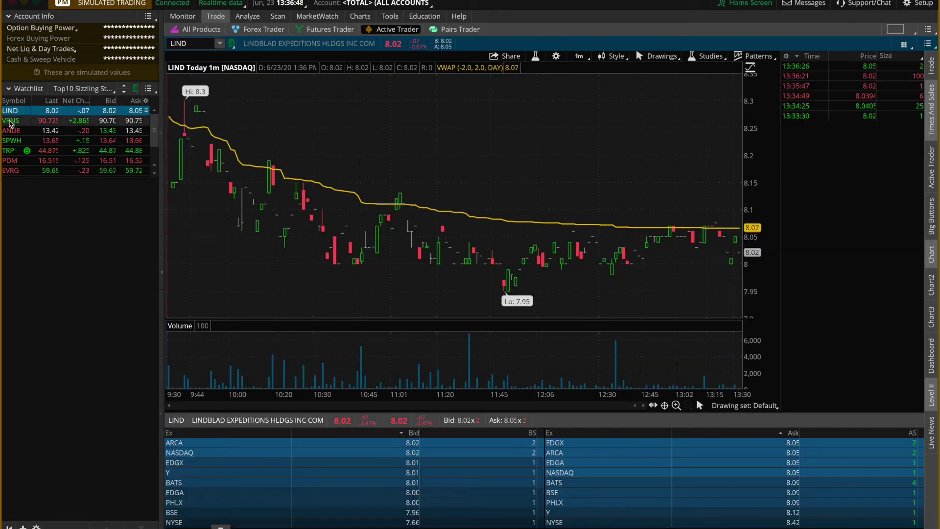
left_click(10, 123)
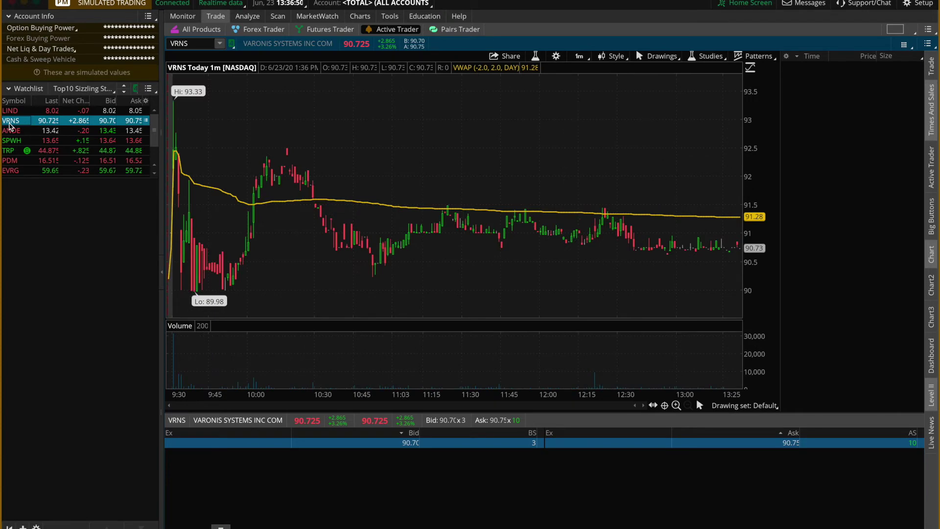
left_click(10, 150)
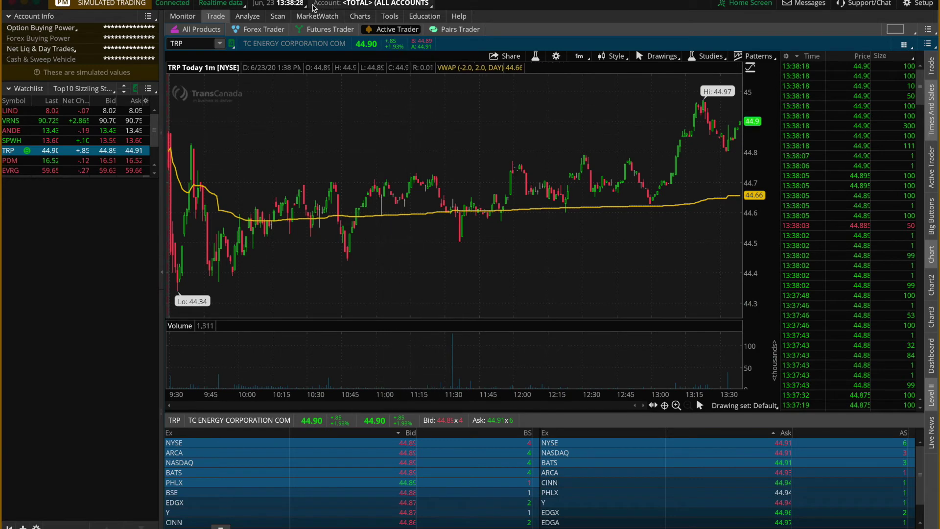
left_click(277, 19)
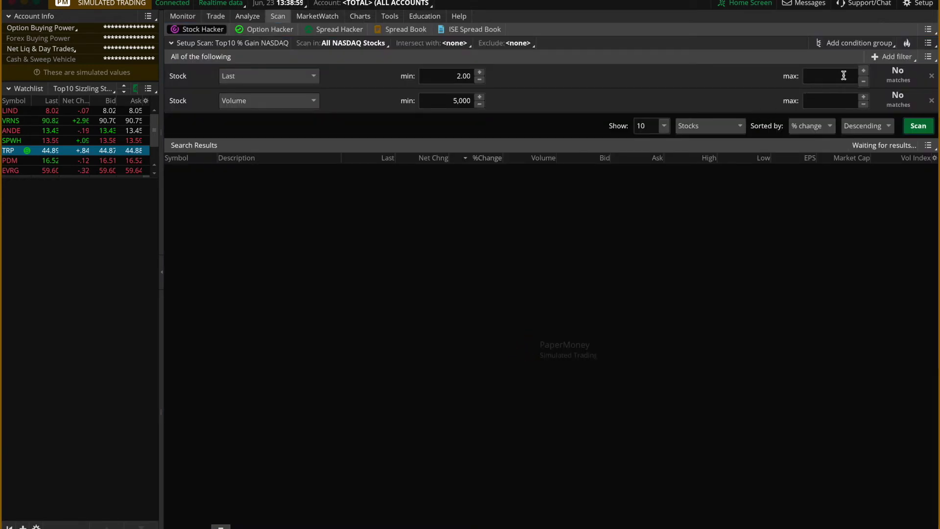
Load and run the Top 10 > Top10 Active NASDAQ scan, then return to the Trade page.
left_click(928, 43)
mouse_move(867, 77)
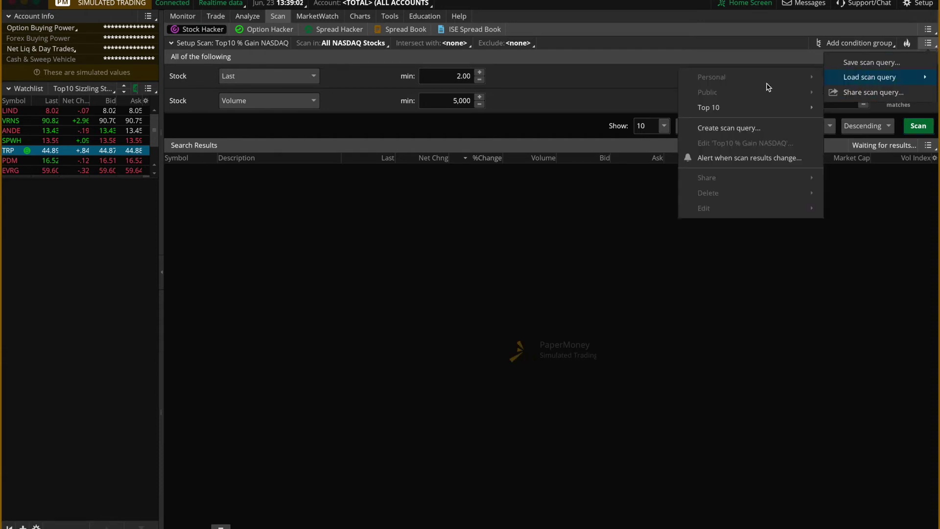
mouse_move(708, 111)
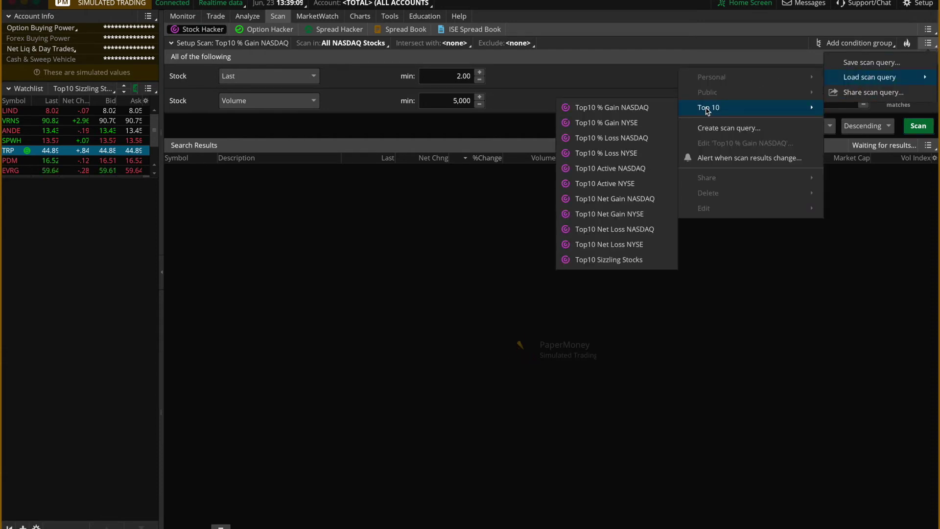
left_click(616, 169)
left_click(919, 126)
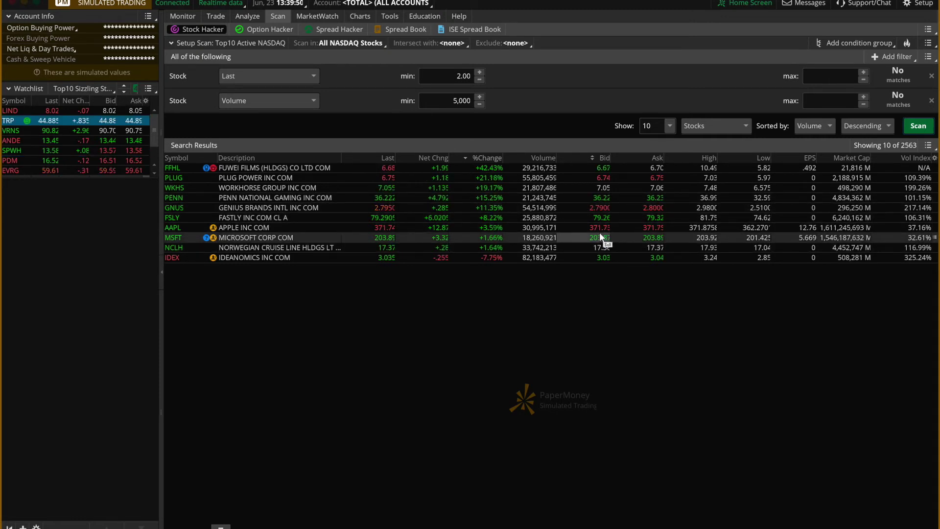
left_click(215, 16)
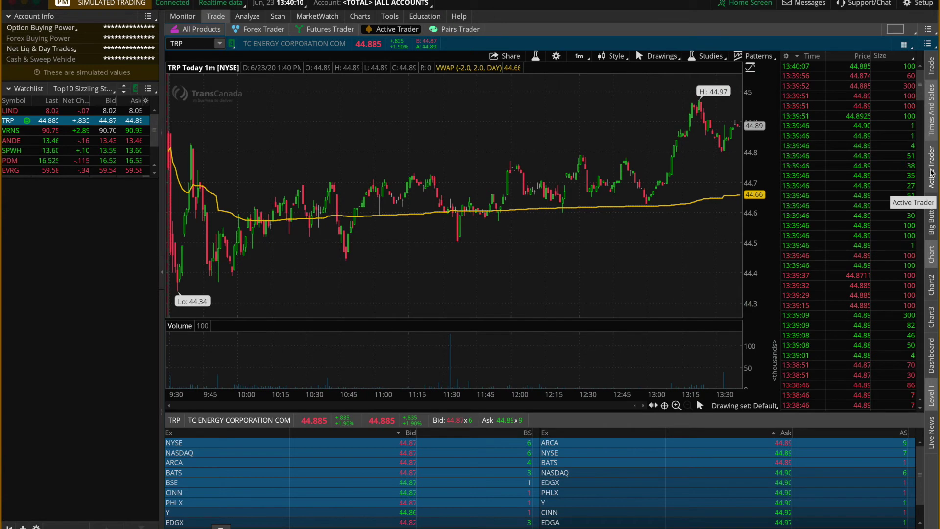
Buy 222 TRP shares at market in Active Trader for a +222 long position.
left_click(932, 172)
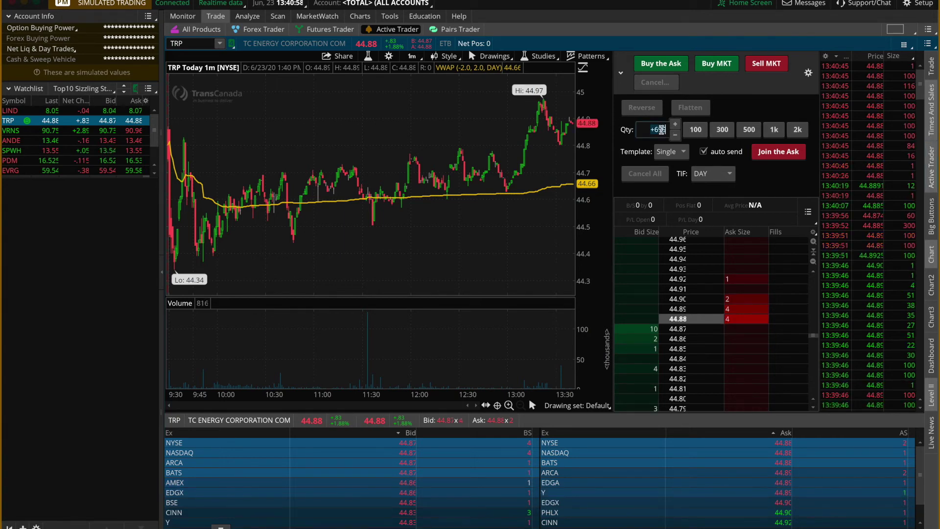
type("200")
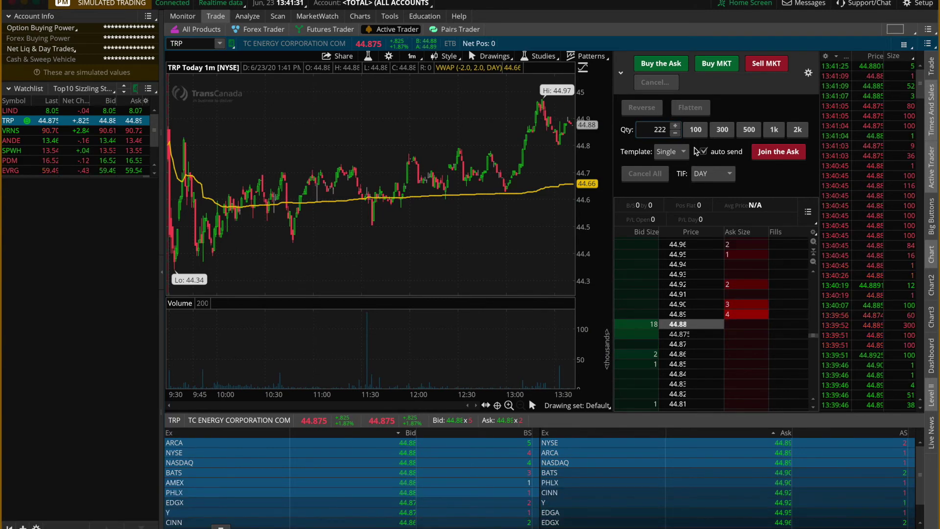
left_click(704, 152)
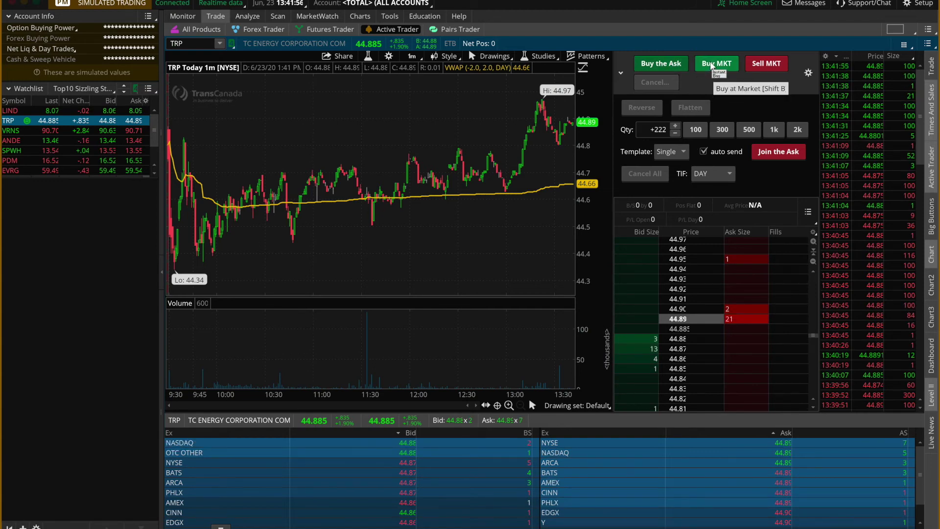
left_click(712, 64)
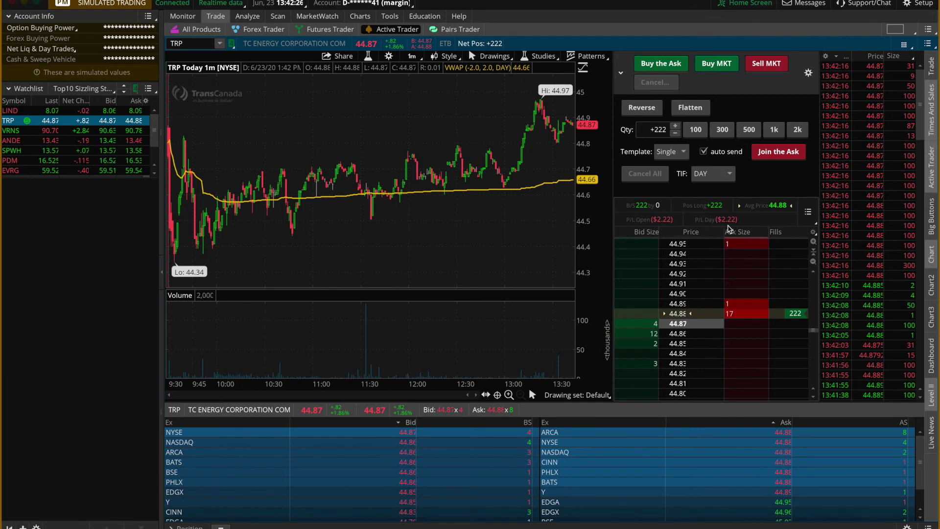
Flatten the 222-share TRP long, then sell 222 TRP short at market.
scroll(725, 259, "down", 1)
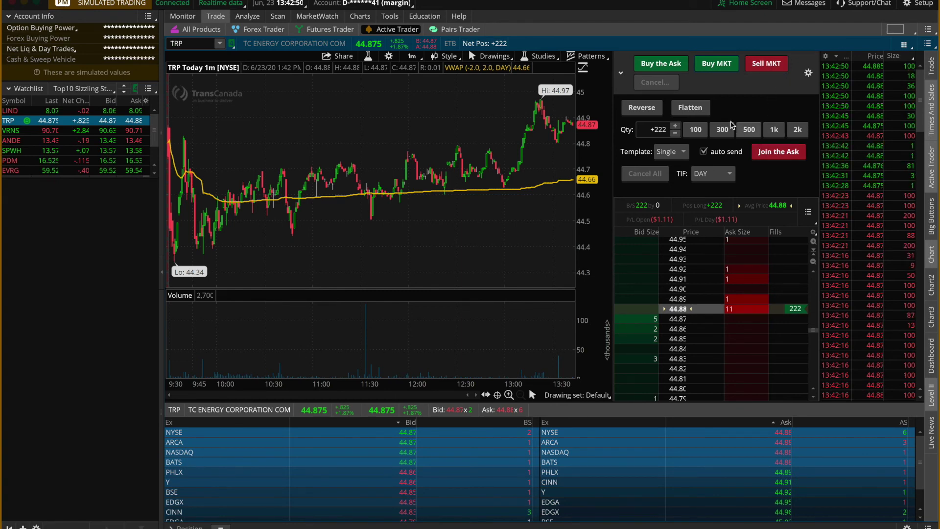
left_click(690, 108)
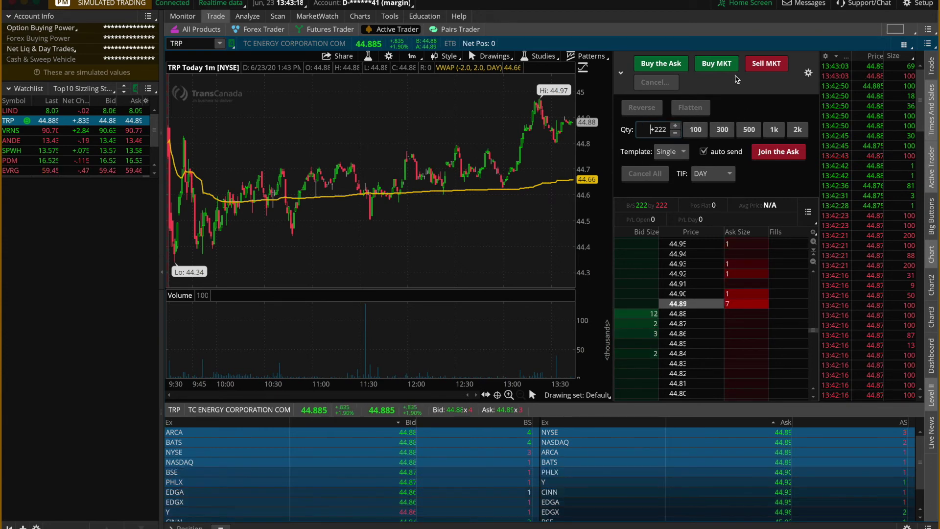
left_click(766, 64)
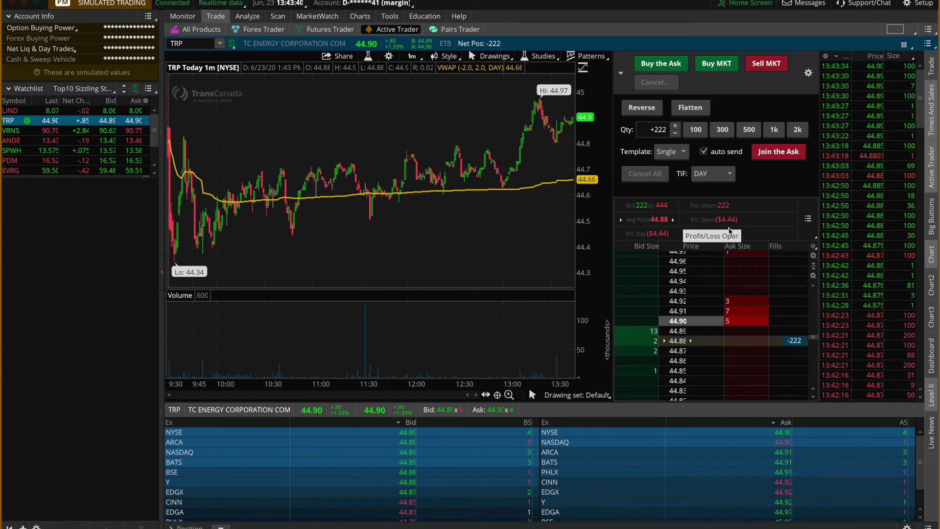
Buy 222 TRP at market to cover the short, leaving a flat position.
left_click(718, 65)
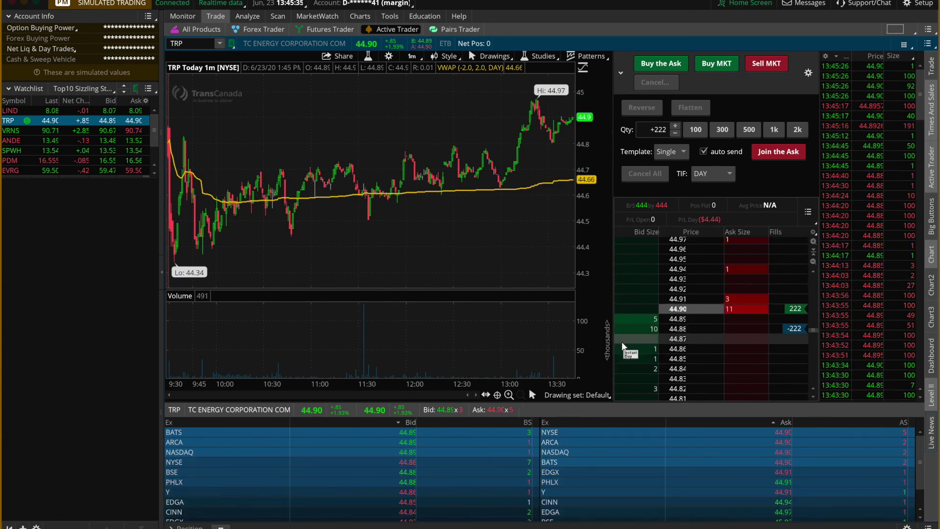
Show TRP headlines in Live News and read the 6/22/20 Conversion Privilege story.
left_click(932, 438)
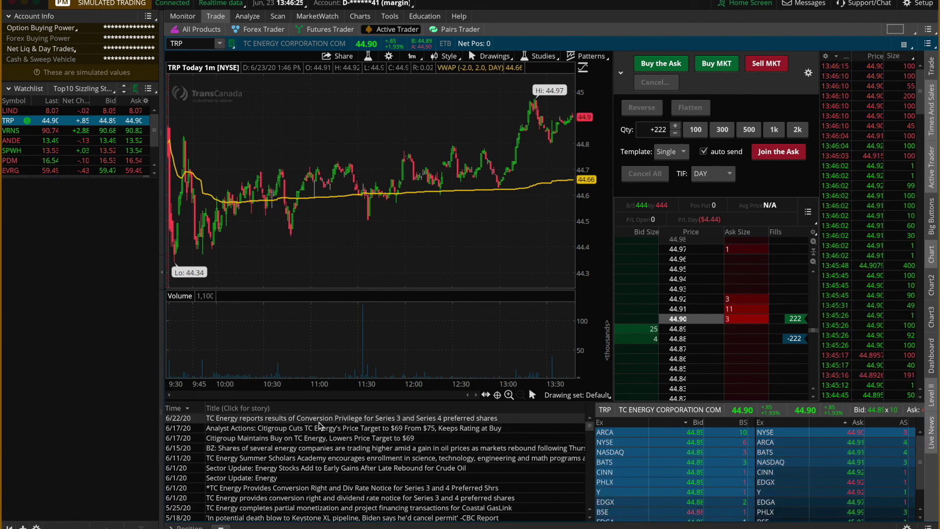
left_click(319, 419)
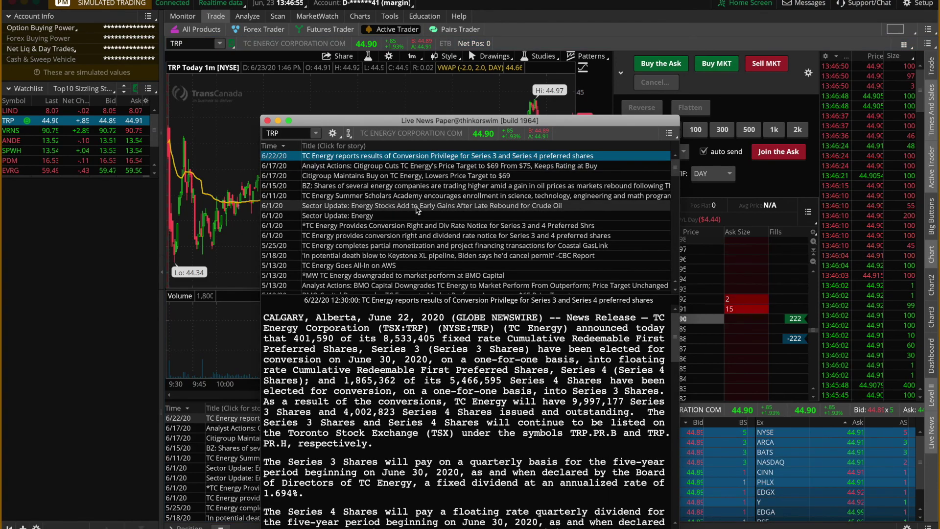